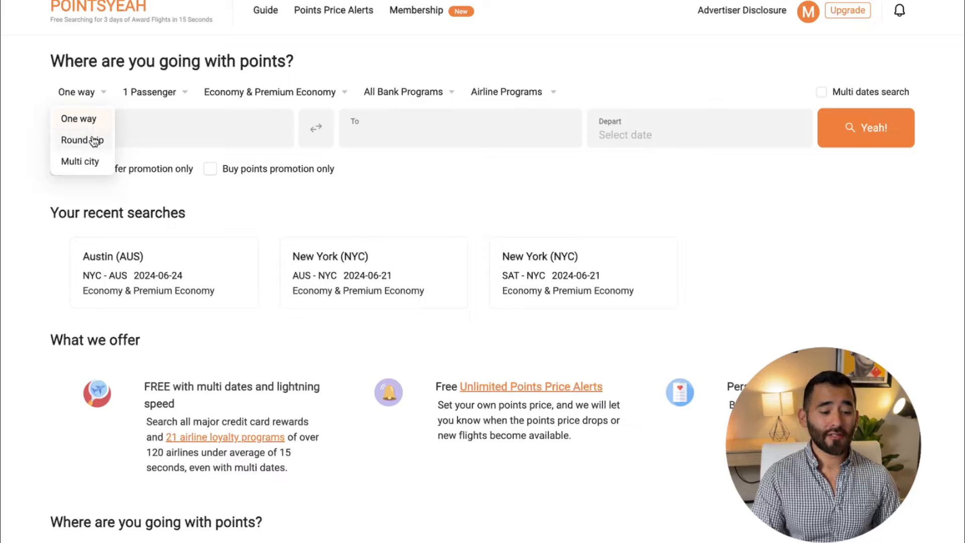
Look through the available options for passenger count, cabin class, bank programs and airline programs in the flight search.
left_click(187, 95)
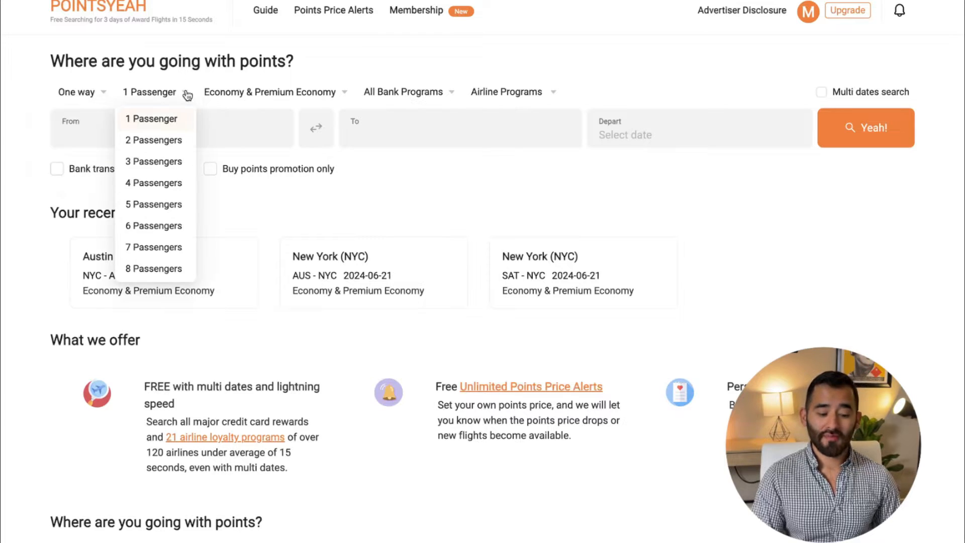
left_click(341, 99)
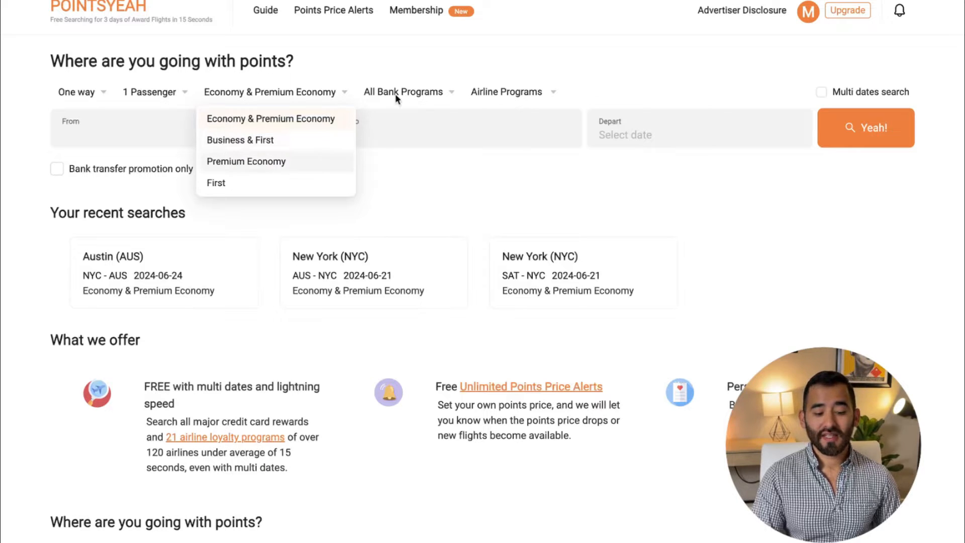
left_click(438, 95)
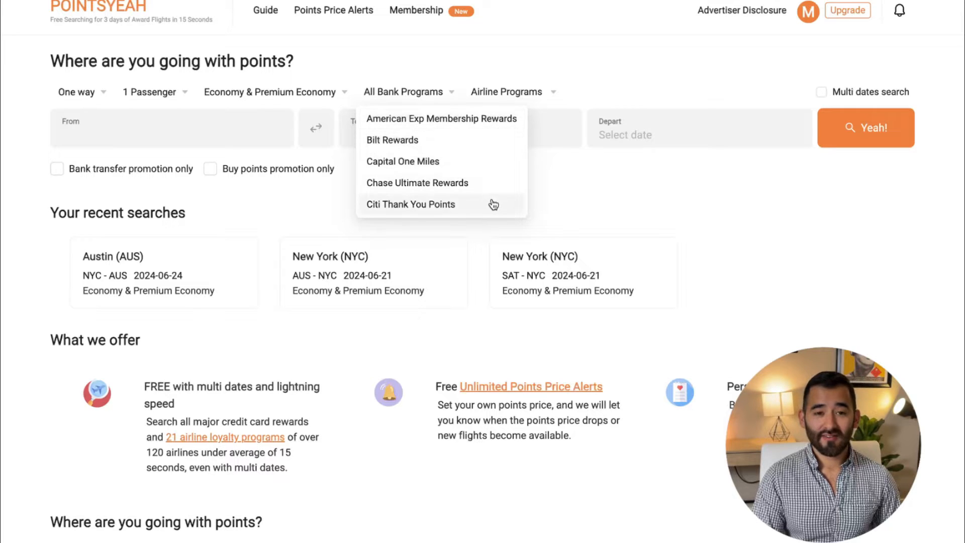
left_click(527, 92)
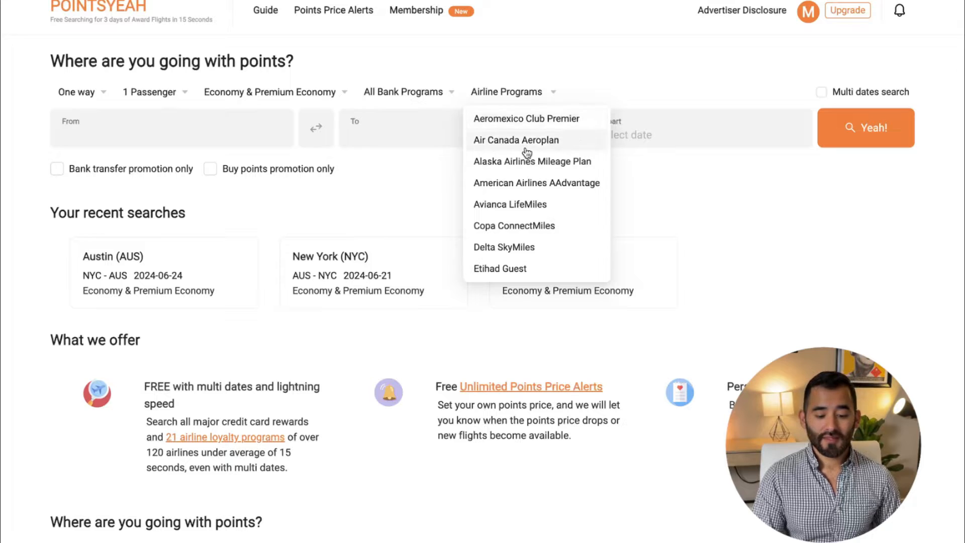
scroll(527, 152, "down", 6)
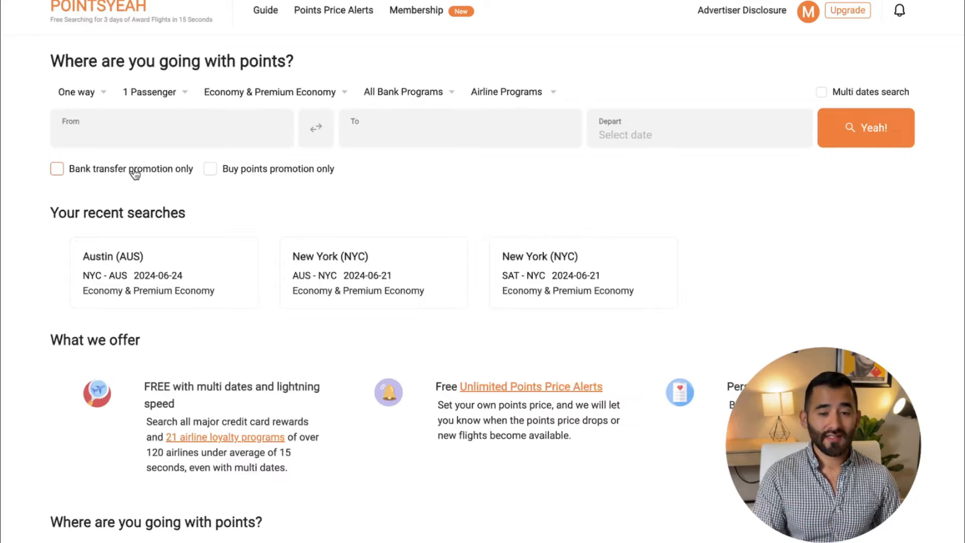
Enable multi-date searching and set the departure range from 2023-11-19 to 2023-11-21.
left_click(822, 92)
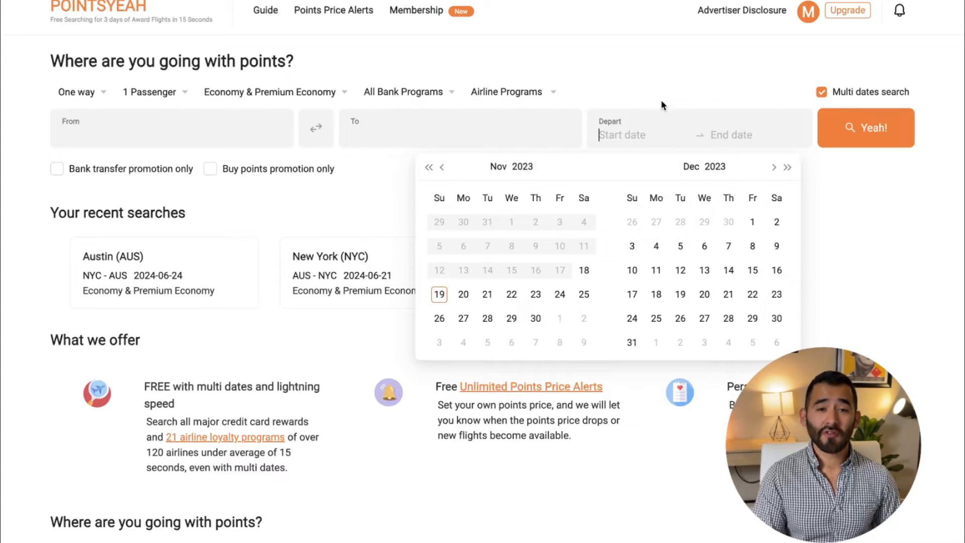
left_click(819, 94)
left_click(820, 93)
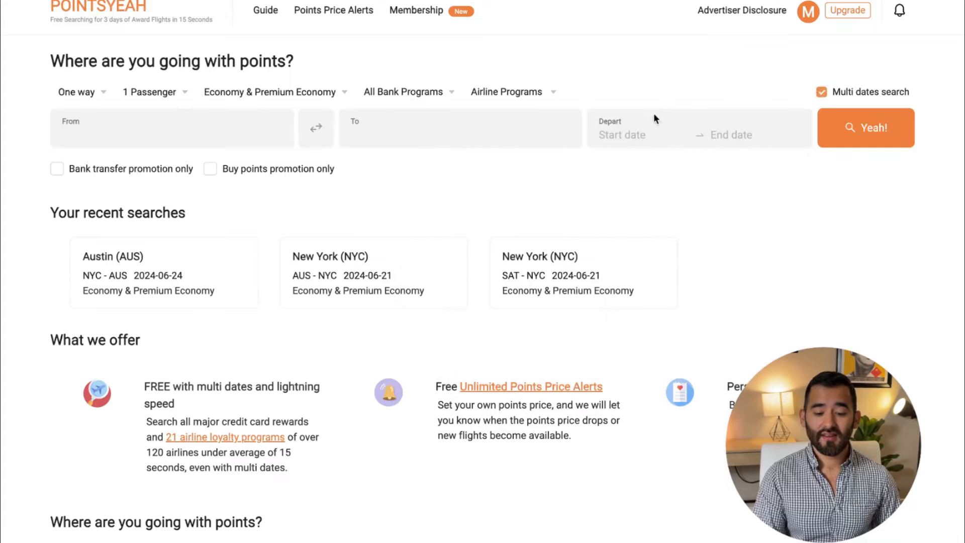
left_click(654, 116)
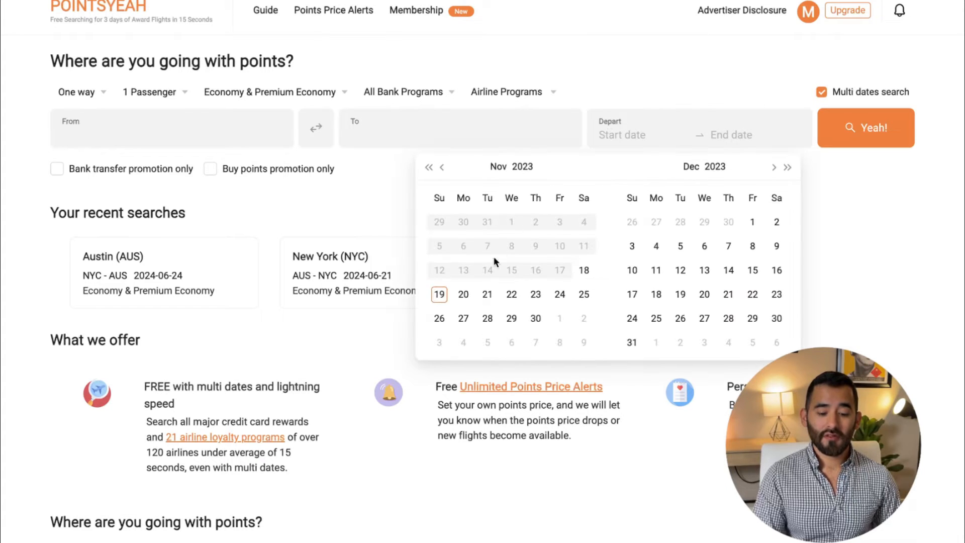
left_click(439, 294)
left_click(487, 295)
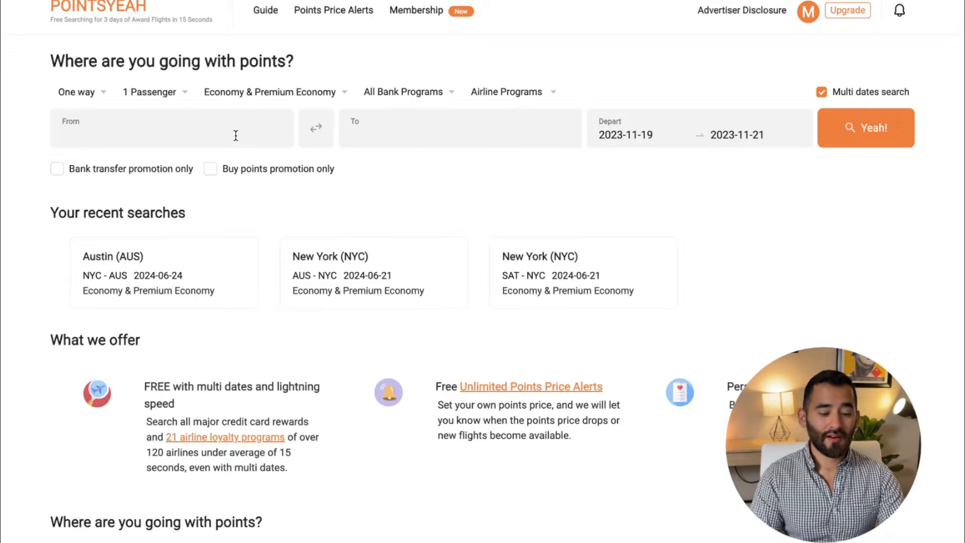
Set the flight's origin to Austin (AUS) and its destination to Chicago O'Hare (ORD).
type("austin")
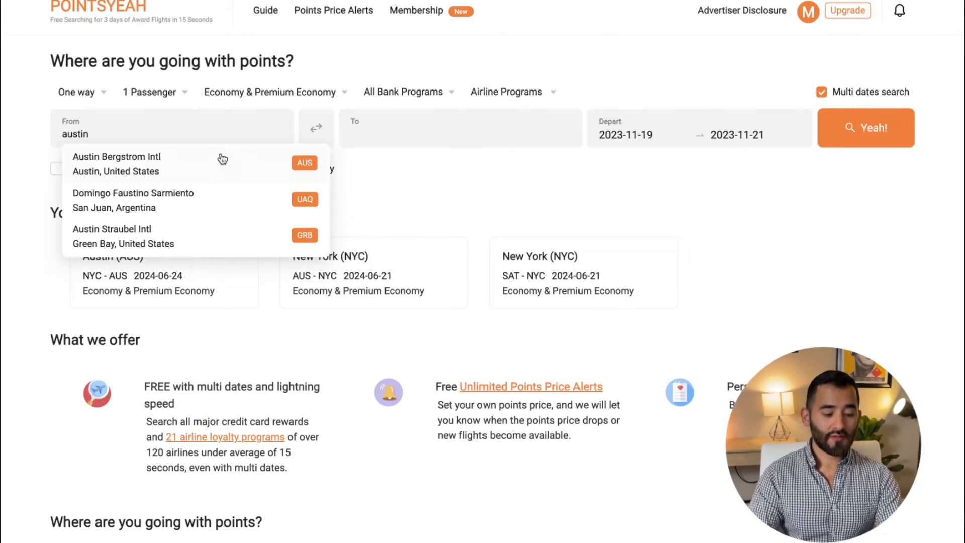
left_click(217, 155)
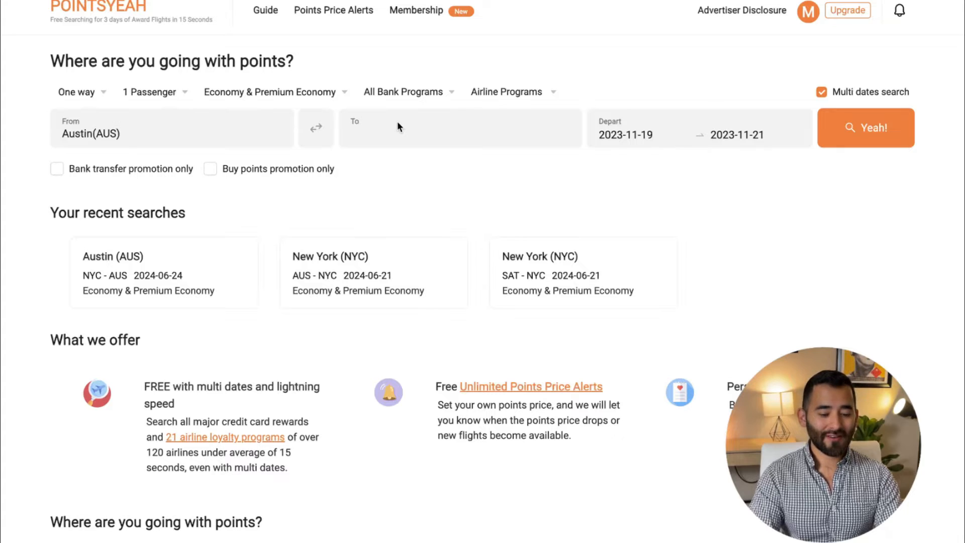
left_click(411, 138)
type("ord")
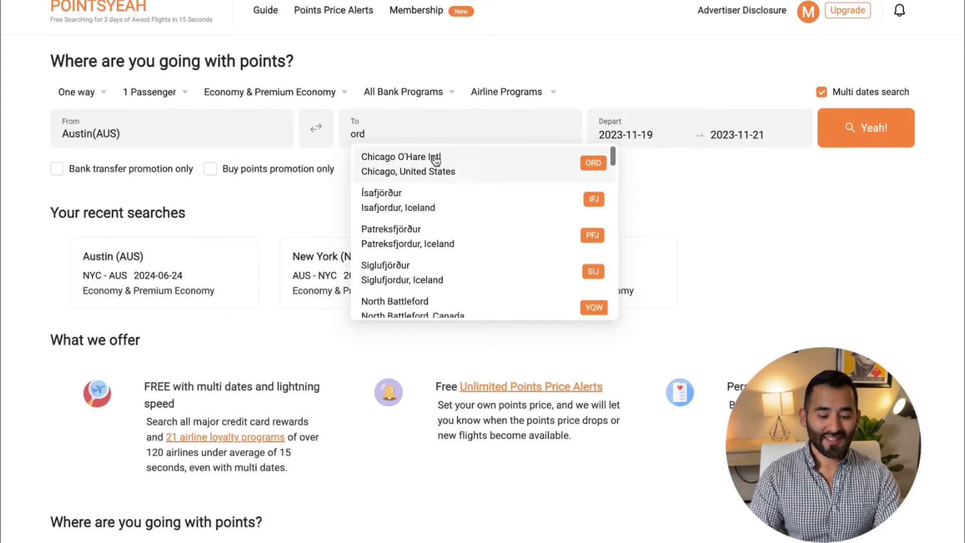
left_click(451, 165)
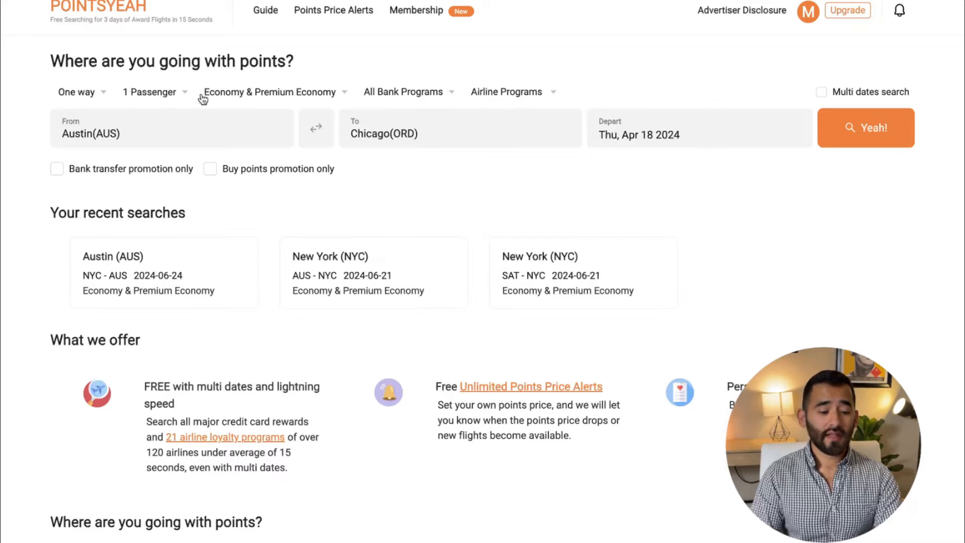
Make the trip a round trip departing 2024-04-18 and returning 2024-04-21, and run the flight search.
left_click(97, 93)
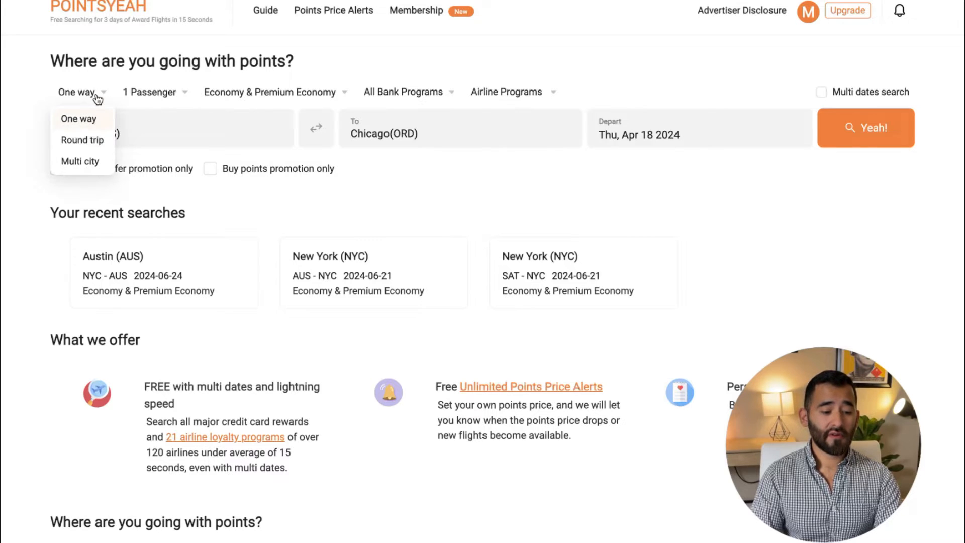
left_click(91, 139)
left_click(670, 129)
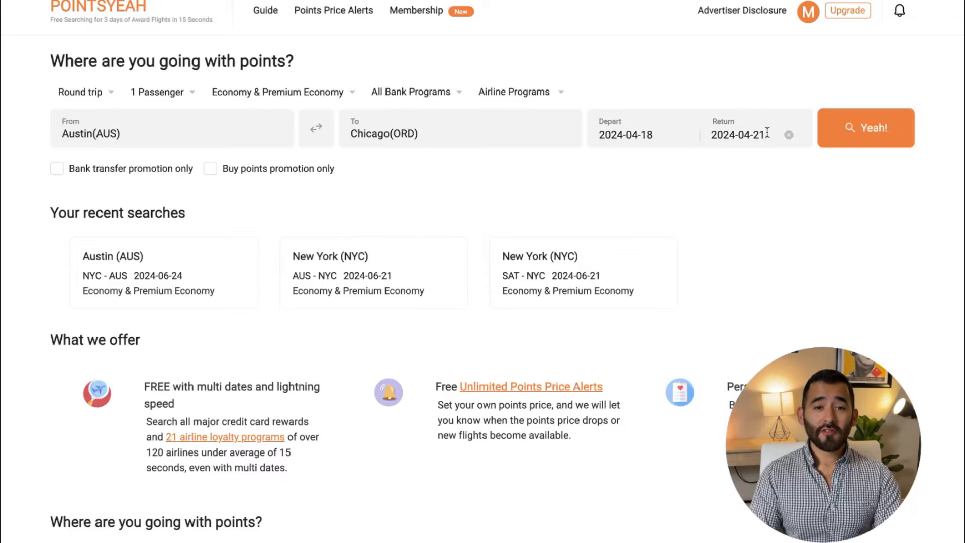
left_click(842, 131)
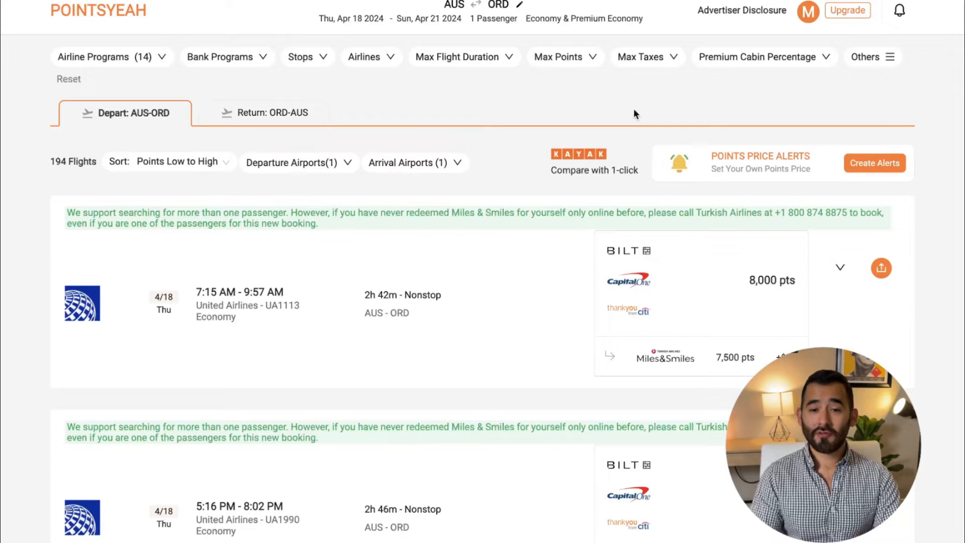
Review the AUS-ORD departure results, comparing each flight's points price, taxes, bank transfer partners and airline programs.
scroll(517, 102, "down", 2)
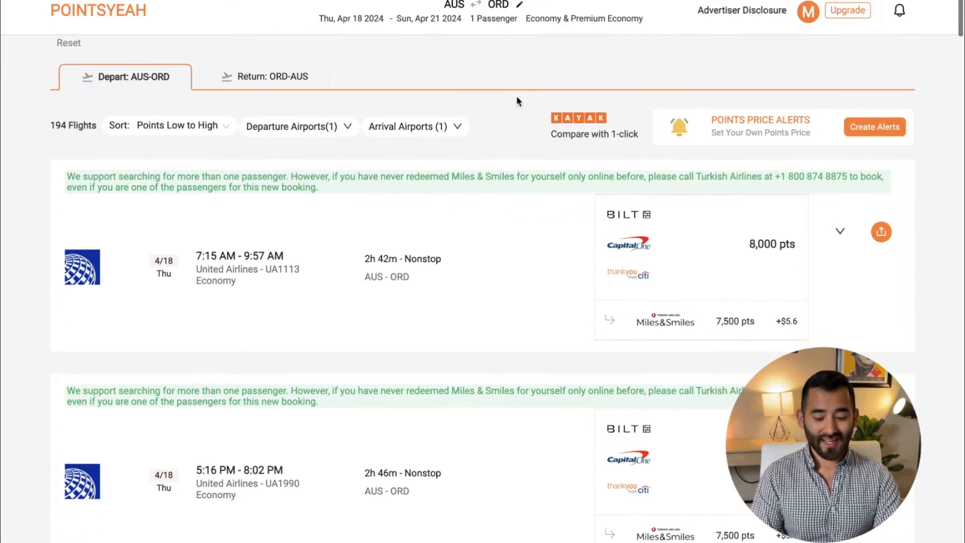
scroll(517, 97, "up", 1)
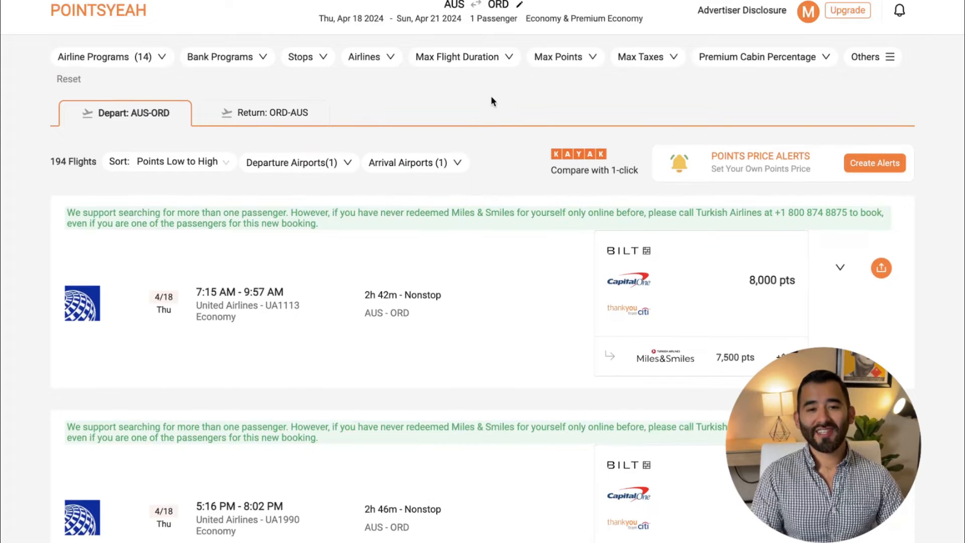
scroll(506, 155, "down", 2)
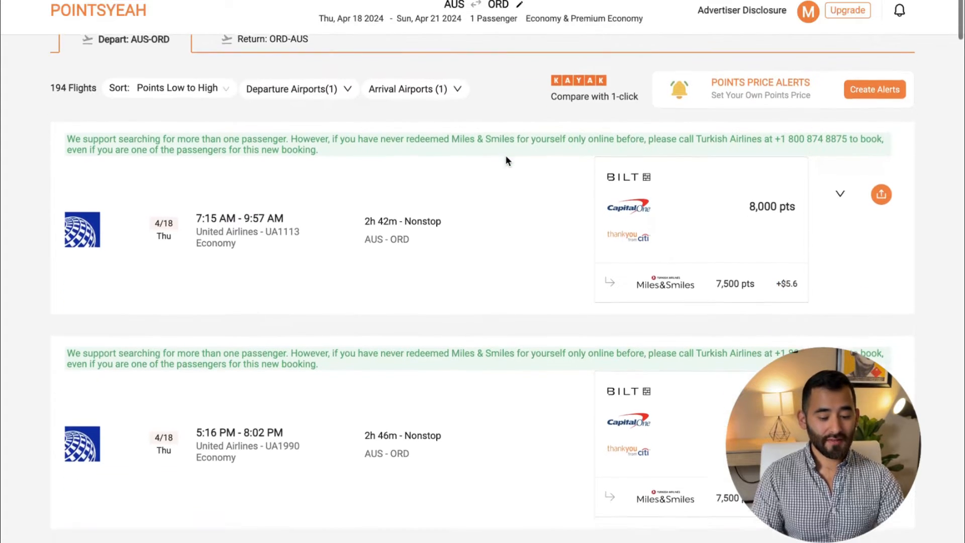
scroll(434, 242, "down", 2)
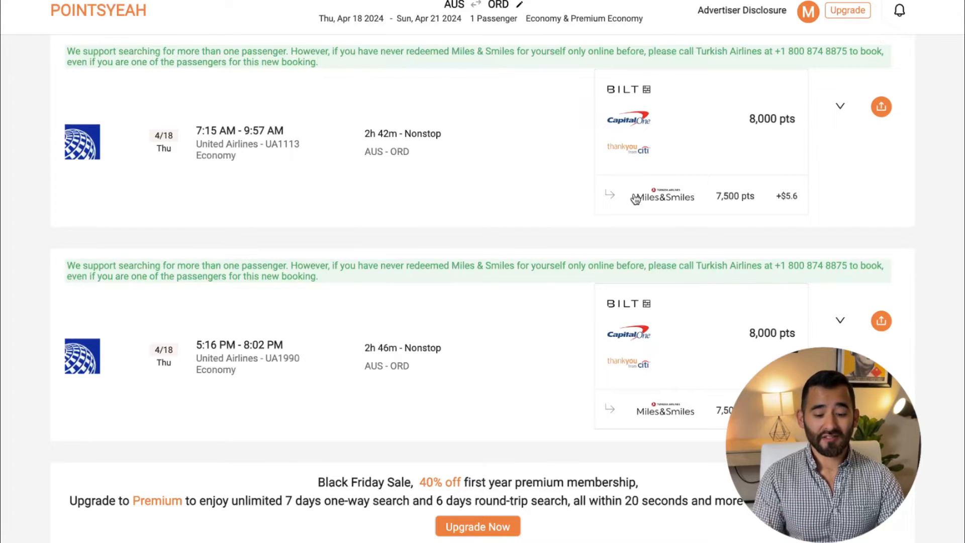
scroll(545, 219, "up", 3)
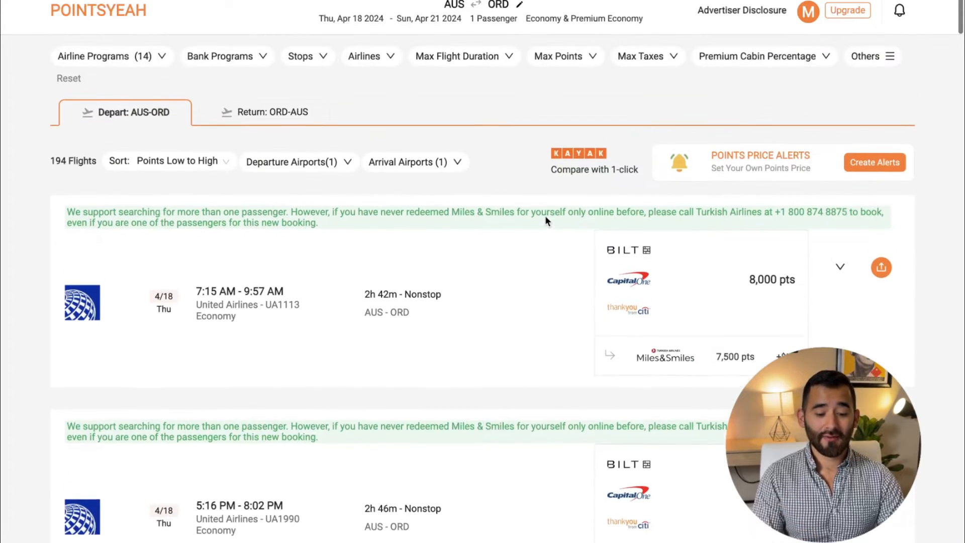
scroll(545, 219, "down", 8)
scroll(546, 220, "down", 6)
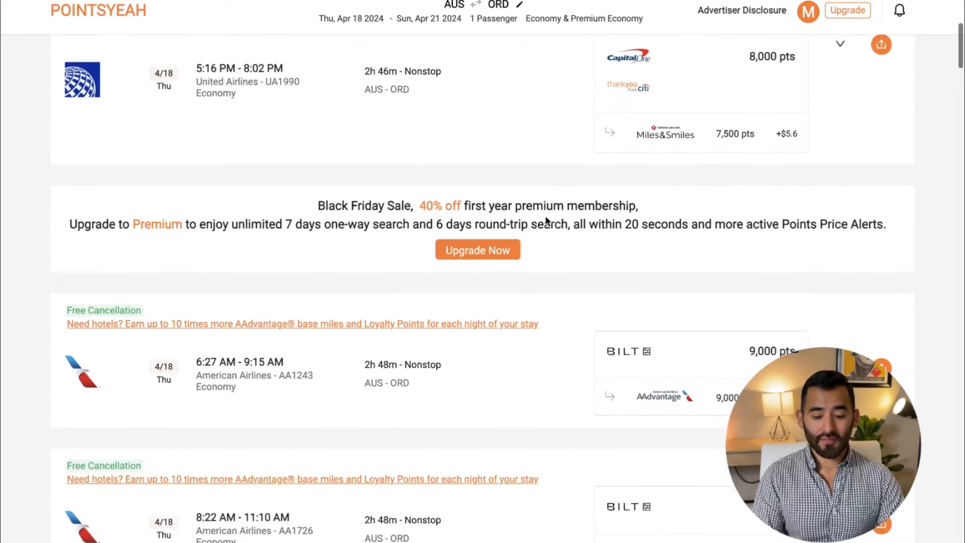
scroll(546, 222, "down", 5)
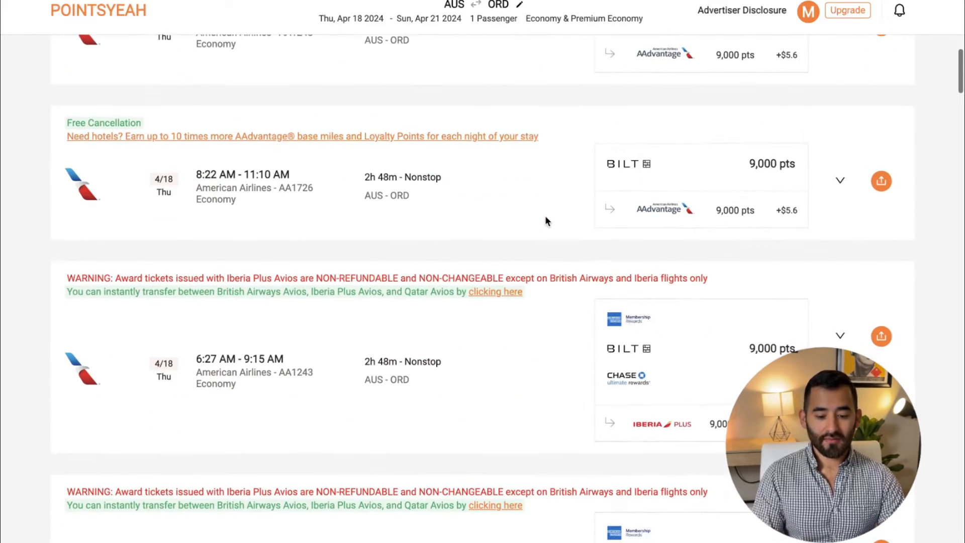
scroll(547, 221, "down", 2)
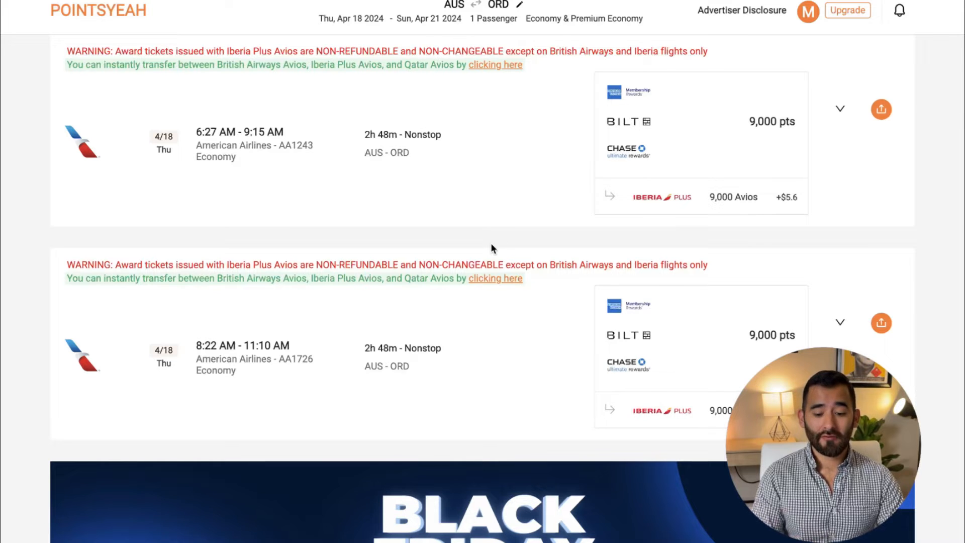
scroll(491, 245, "down", 12)
scroll(491, 248, "down", 7)
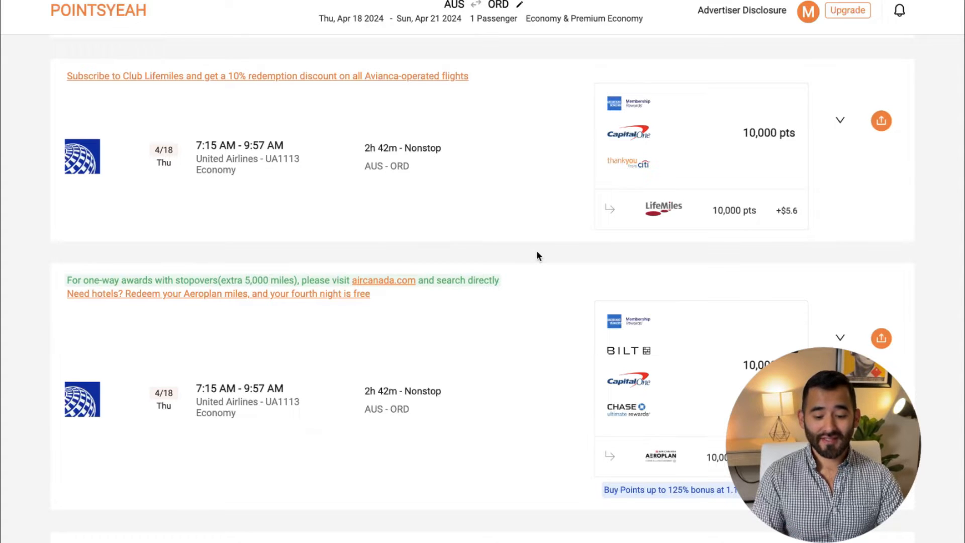
scroll(535, 251, "down", 5)
scroll(537, 255, "down", 14)
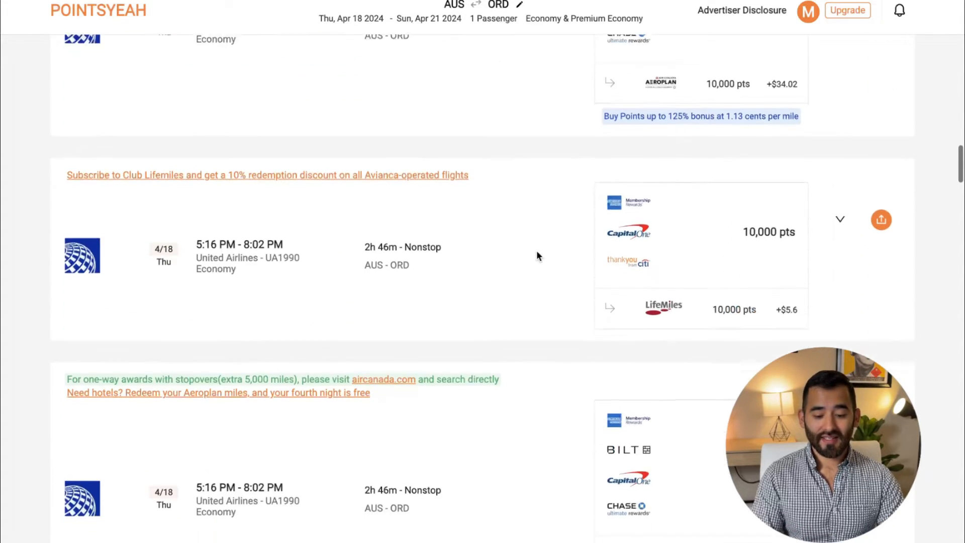
scroll(537, 252, "down", 14)
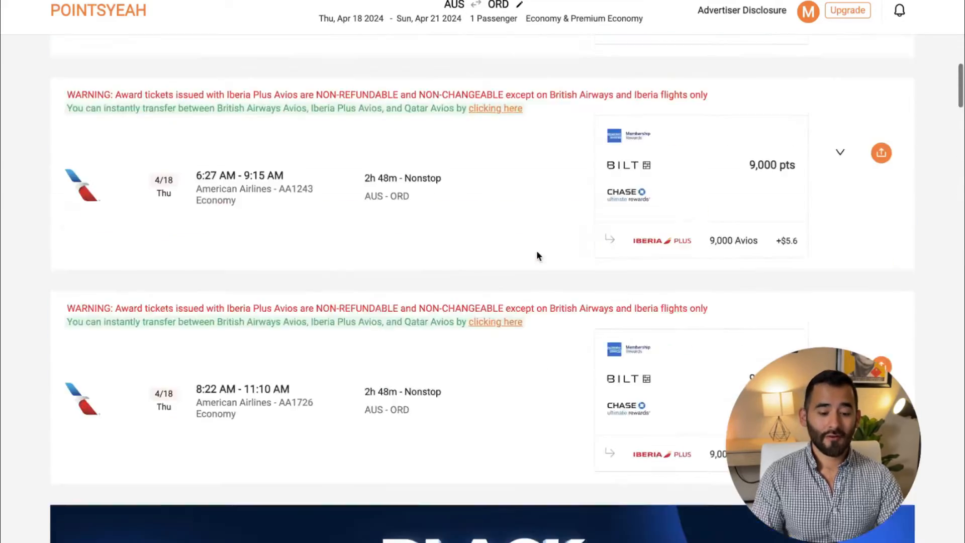
scroll(536, 250, "up", 10)
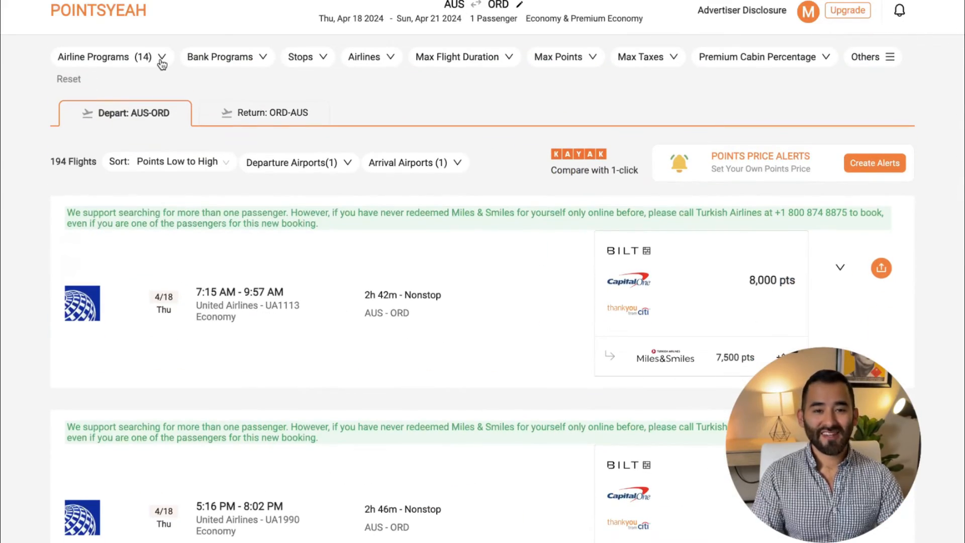
Examine which airline programs and bank programs can be used to filter the flight results.
left_click(162, 58)
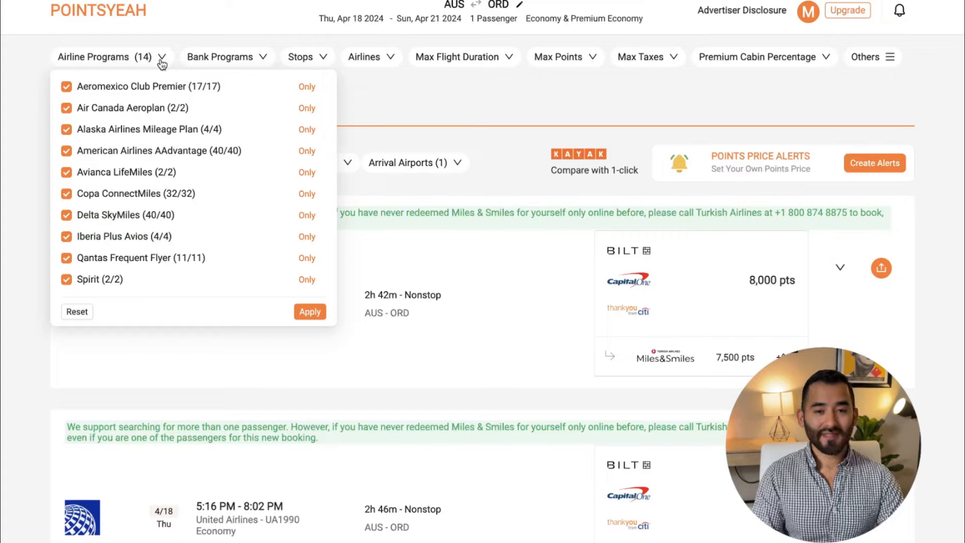
left_click(162, 59)
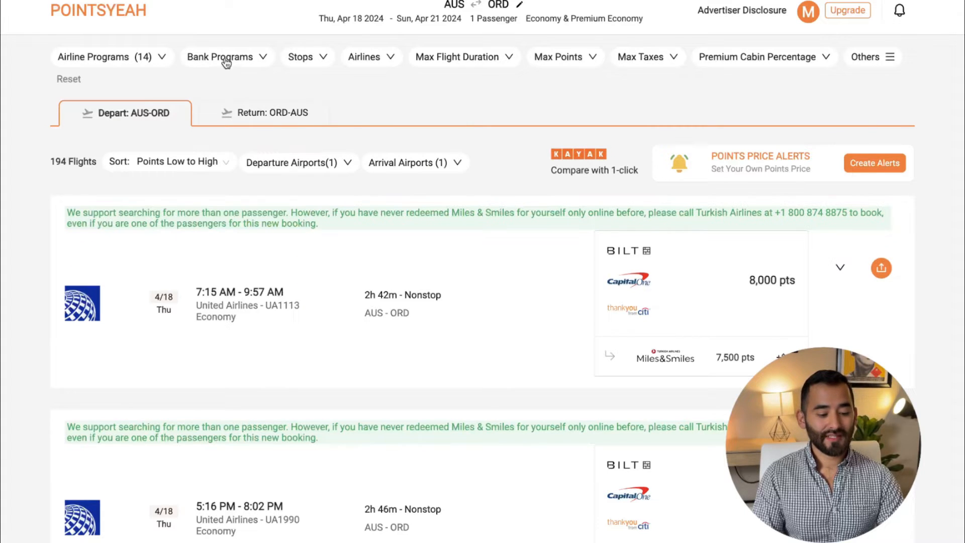
left_click(263, 59)
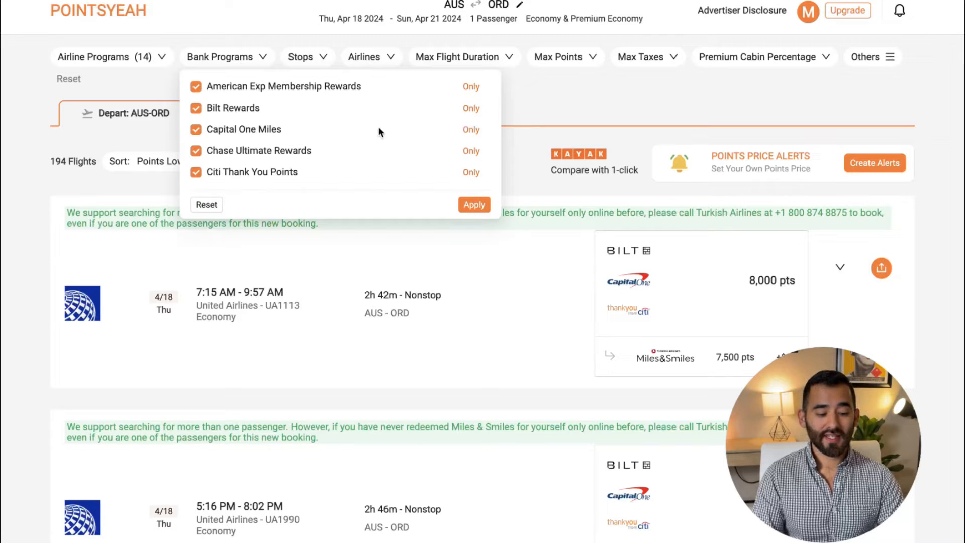
Filter the flight results by number of stops, trying 1 stop or fewer and settling on non-stop only.
left_click(307, 57)
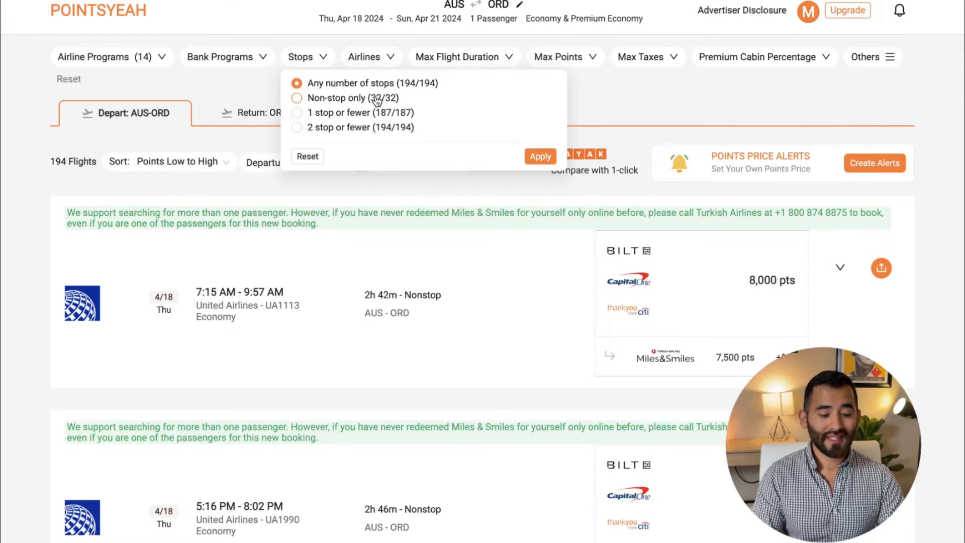
left_click(379, 111)
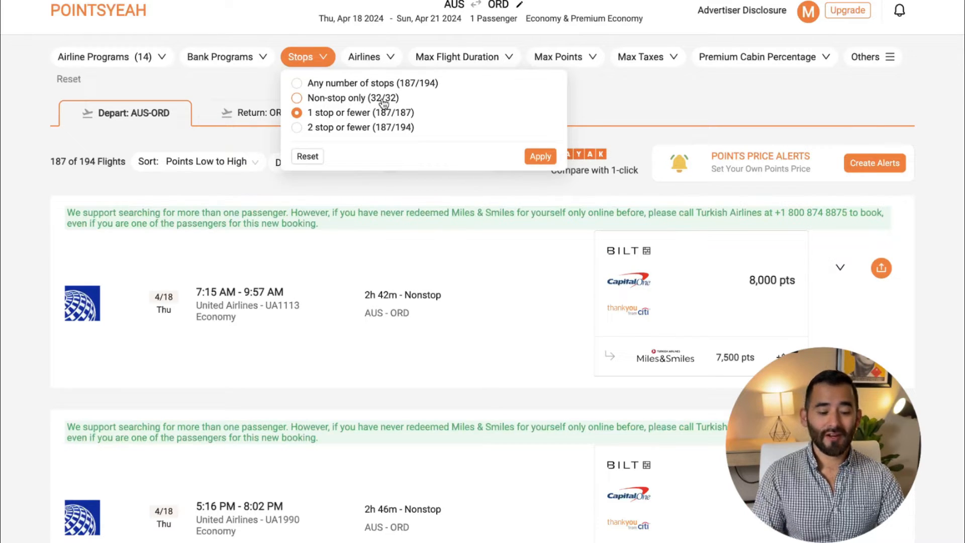
left_click(383, 100)
Examine the filter options for airlines, maximum flight duration, maximum points, maximum taxes and premium cabin percentage.
left_click(367, 59)
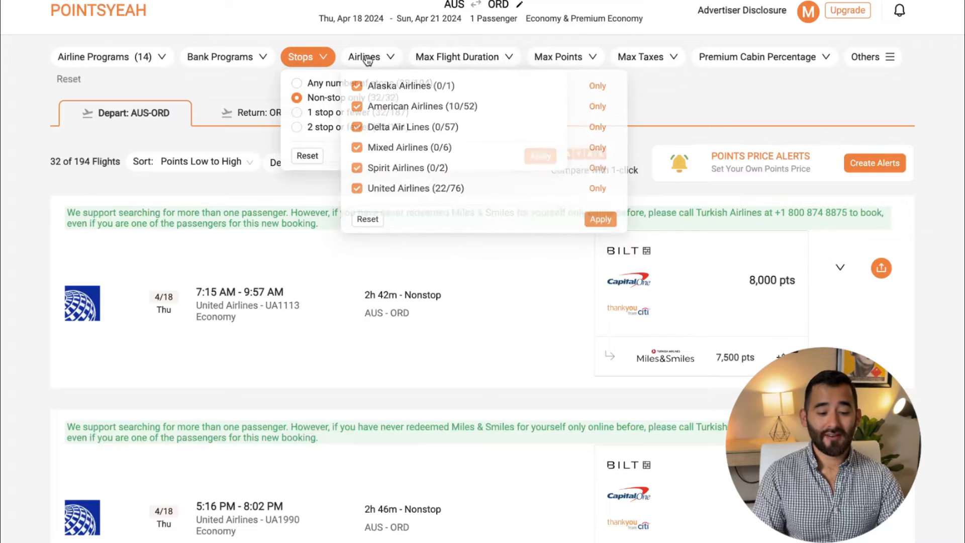
left_click(497, 57)
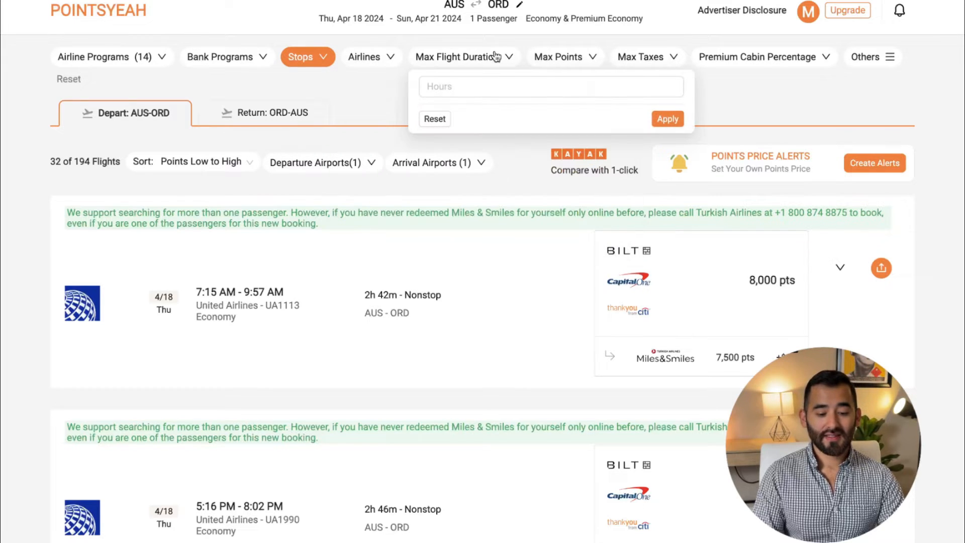
left_click(593, 58)
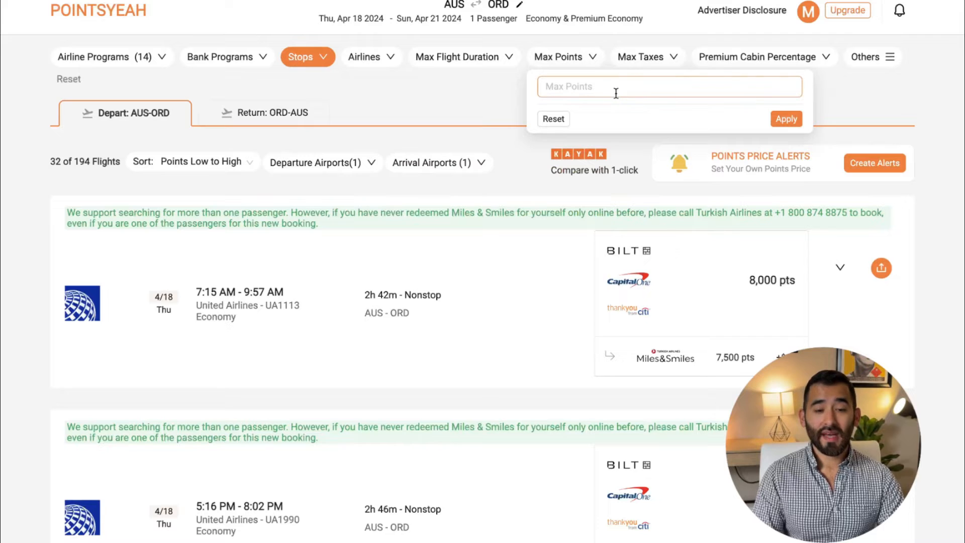
left_click(673, 58)
left_click(826, 59)
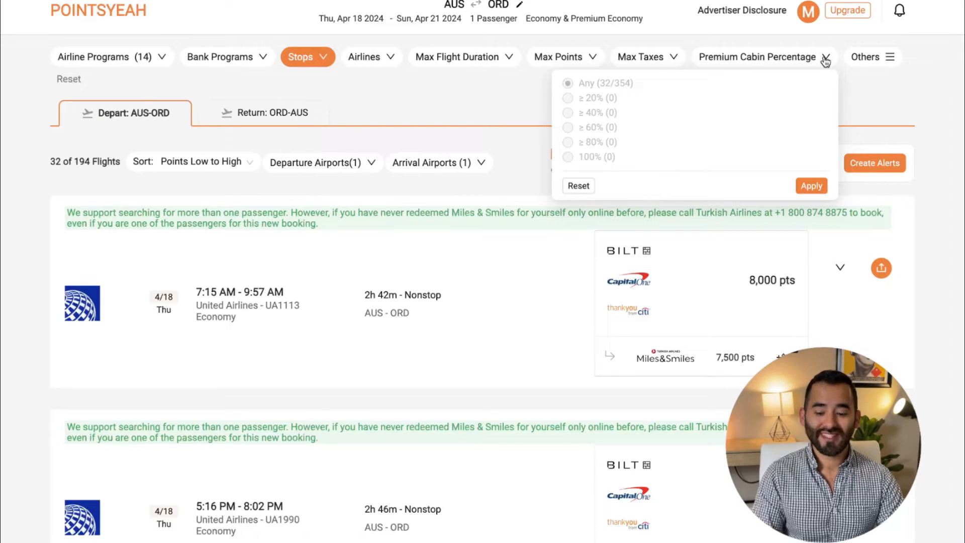
left_click(824, 61)
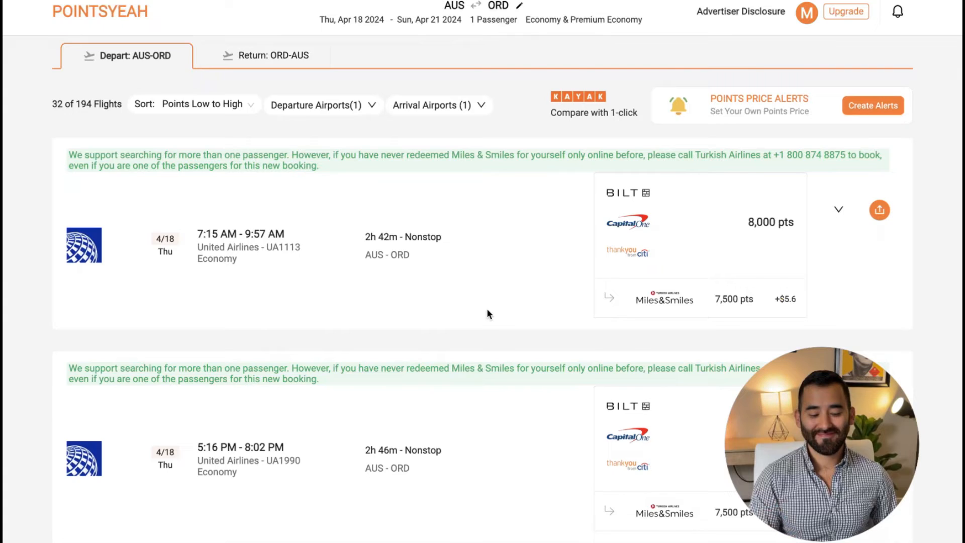
Review the non-stop AUS-ORD departures, comparing points prices, airline programs, bank transfer partners and cancellation notes.
scroll(487, 312, "up", 1)
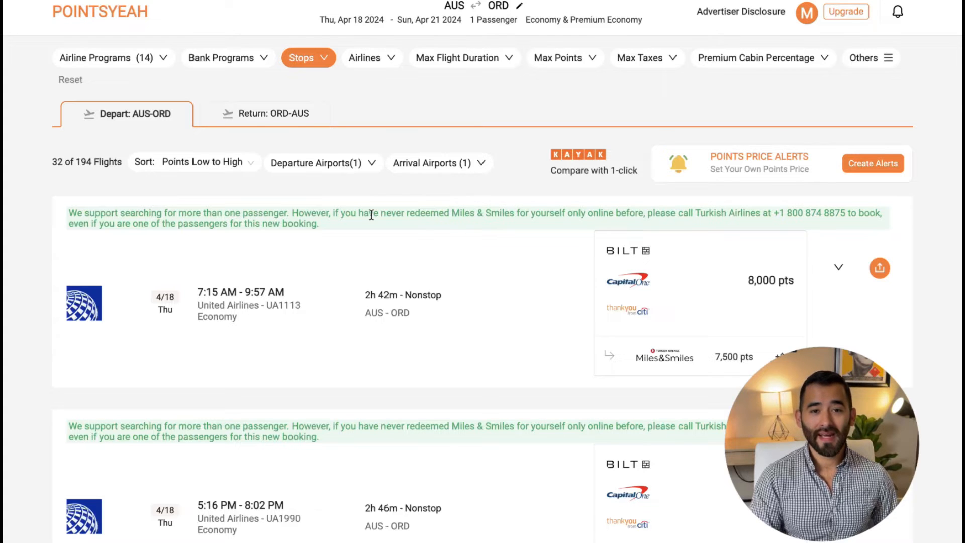
scroll(371, 215, "down", 4)
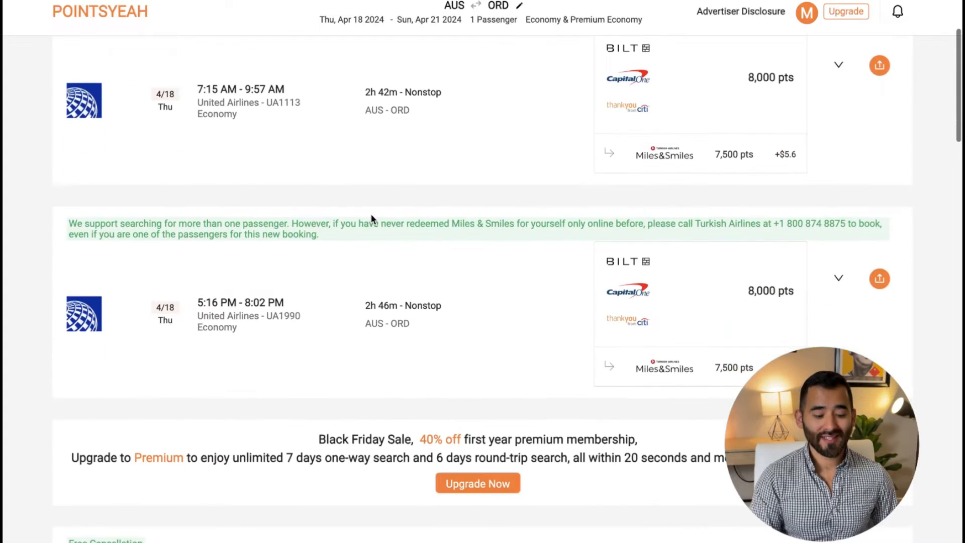
scroll(372, 216, "down", 9)
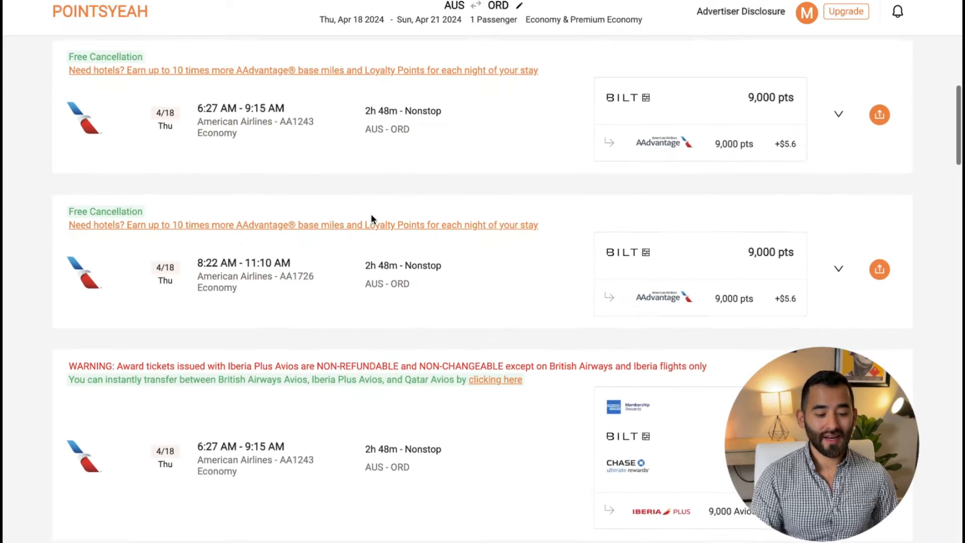
scroll(495, 93, "down", 4)
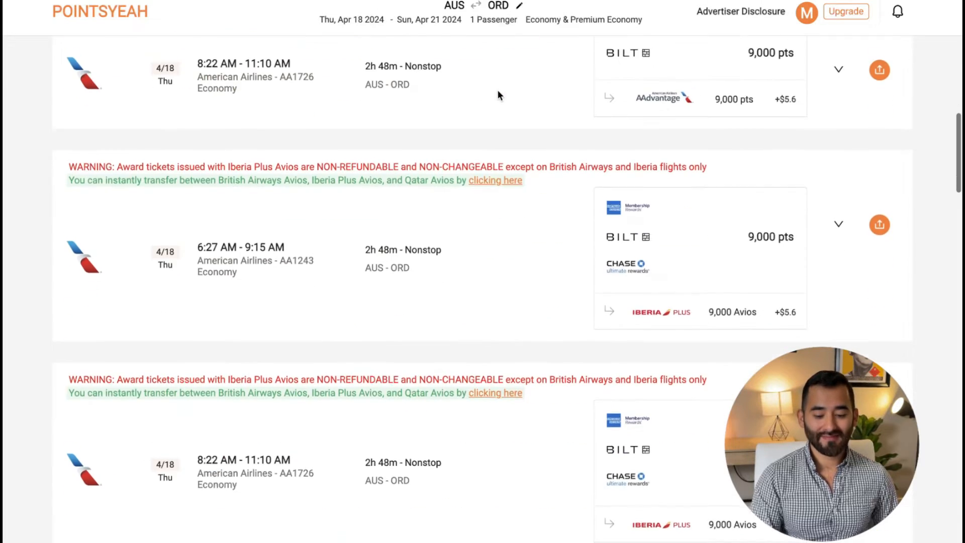
scroll(498, 92, "down", 2)
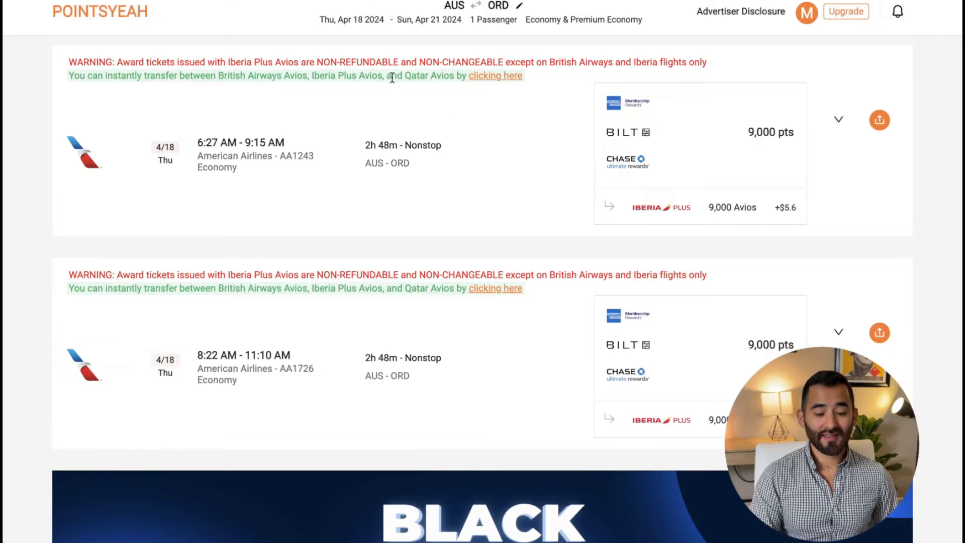
scroll(457, 124, "down", 10)
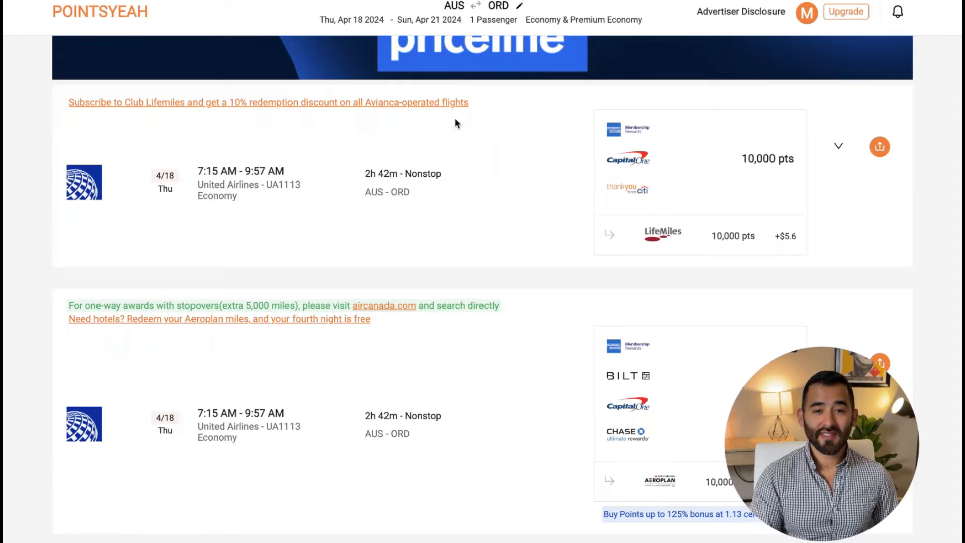
scroll(455, 119, "down", 1)
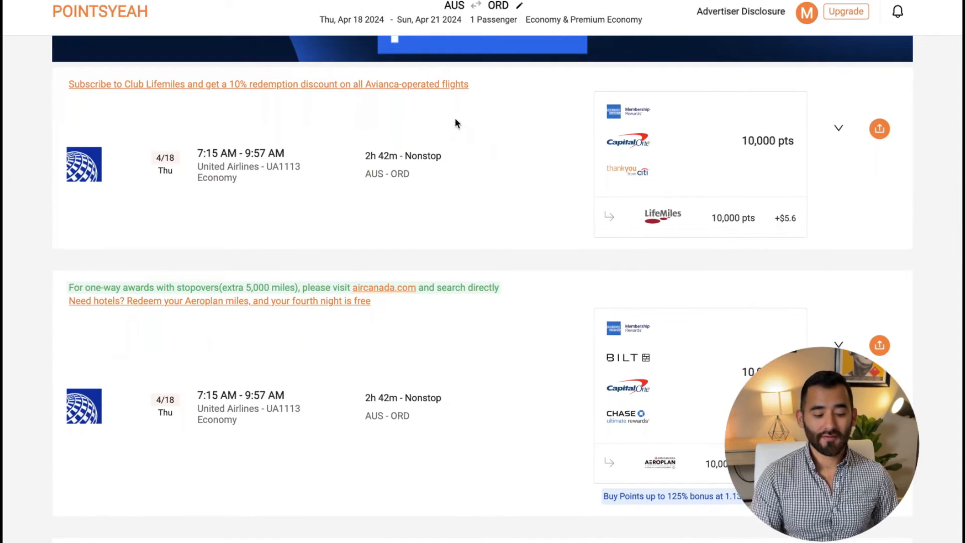
scroll(455, 124, "down", 1)
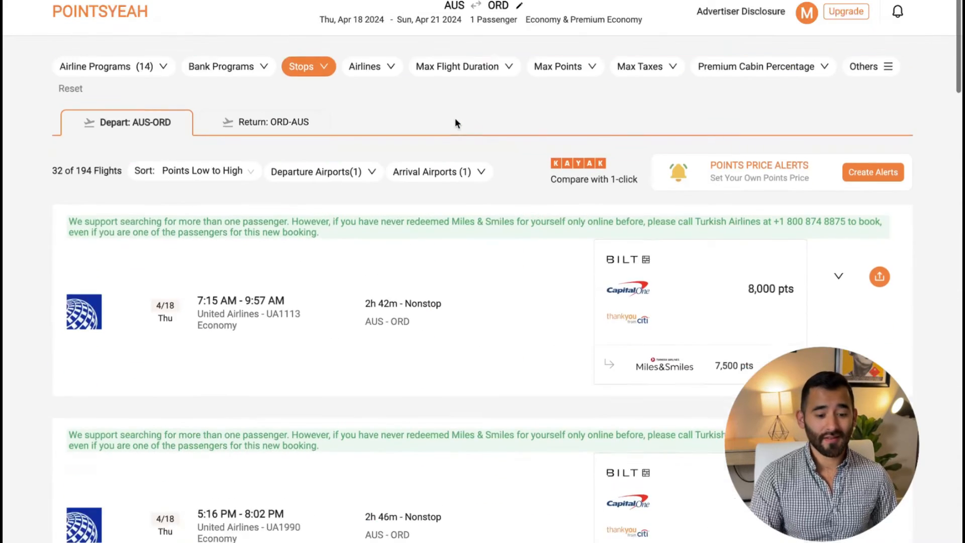
Filter the departures to Chase Ultimate Rewards only, review the matching flights, and compare the trip on Kayak.
left_click(259, 58)
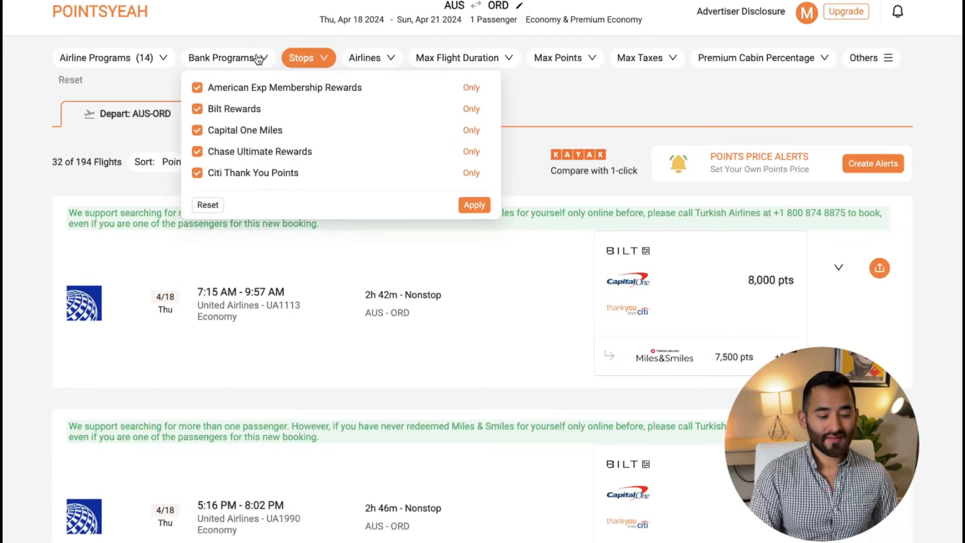
left_click(472, 151)
left_click(474, 204)
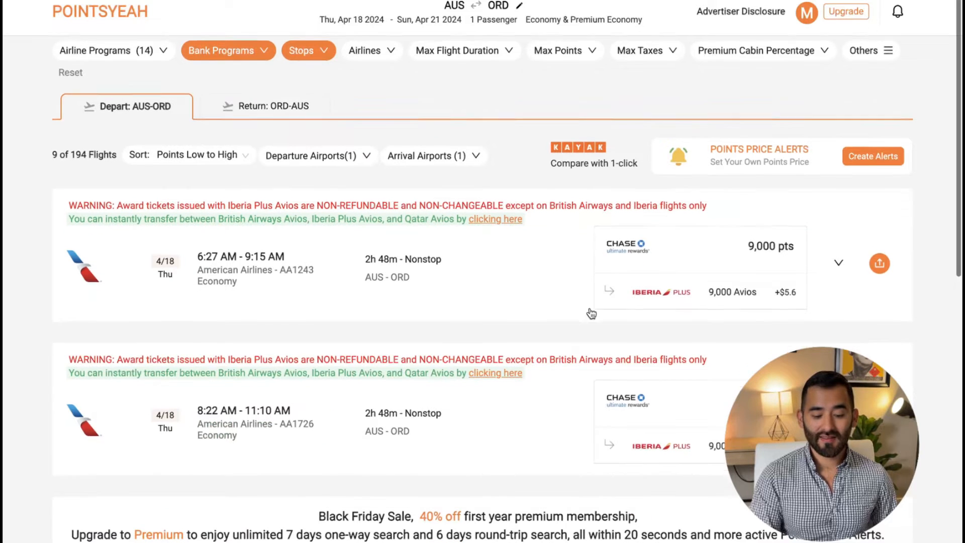
scroll(592, 313, "down", 1)
scroll(590, 308, "down", 1)
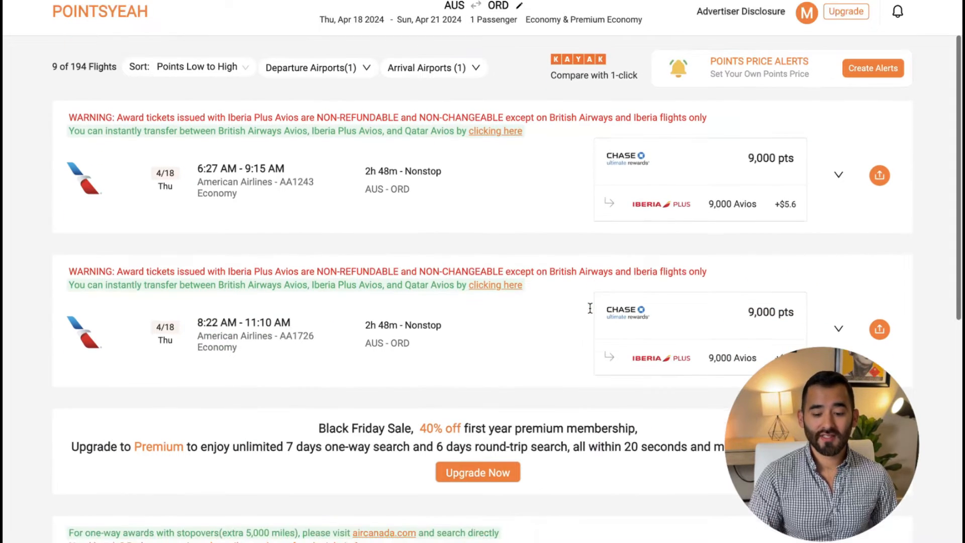
scroll(592, 314, "up", 2)
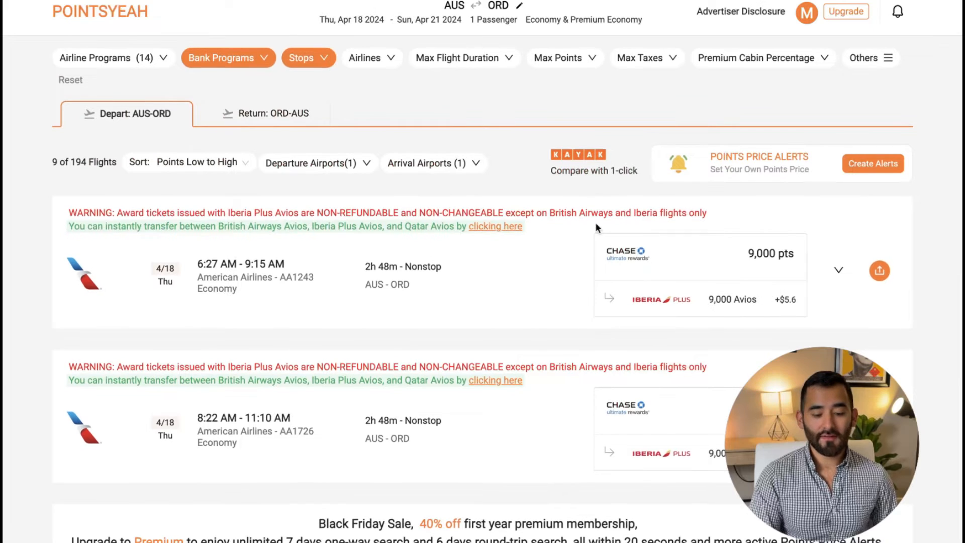
left_click(576, 166)
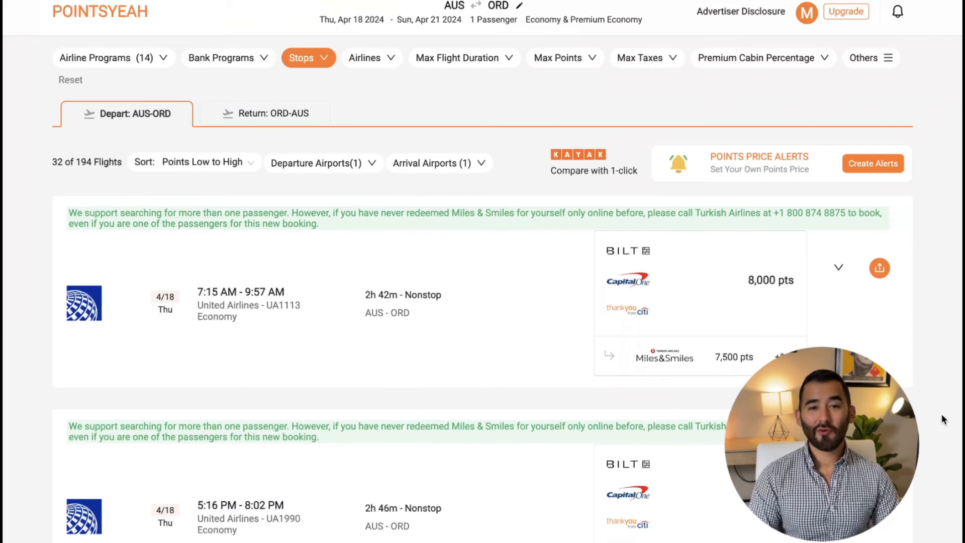
Expand the details of the 7:15 AM United Airlines UA1113 flight and view its booking options.
left_click(838, 269)
scroll(722, 297, "down", 2)
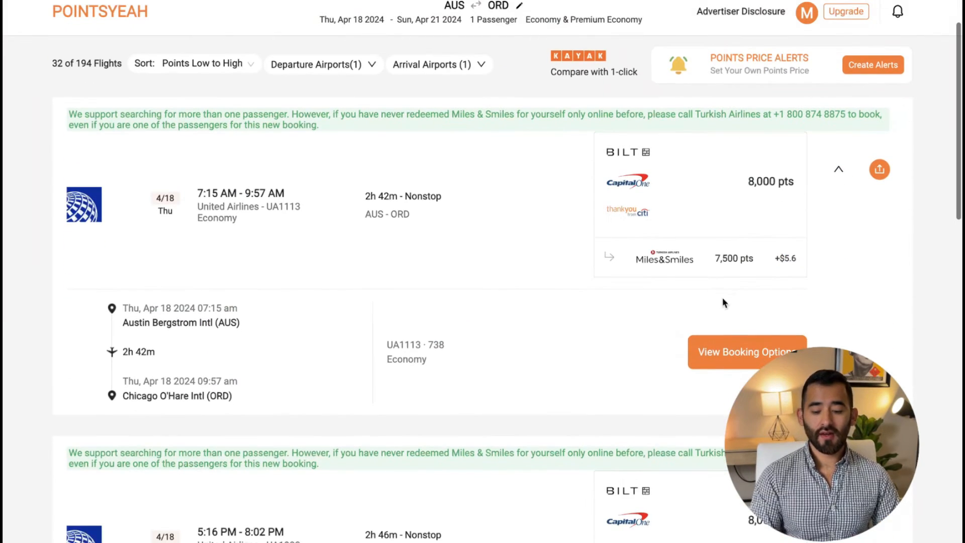
left_click(728, 348)
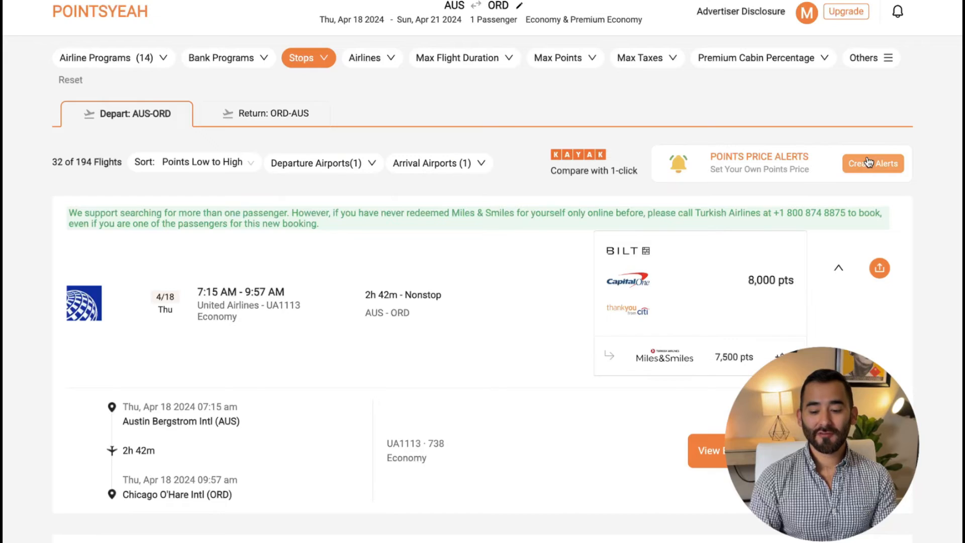
Start a points price alert for the Austin to Chicago flight with a maximum of 15000 points per passenger.
left_click(868, 160)
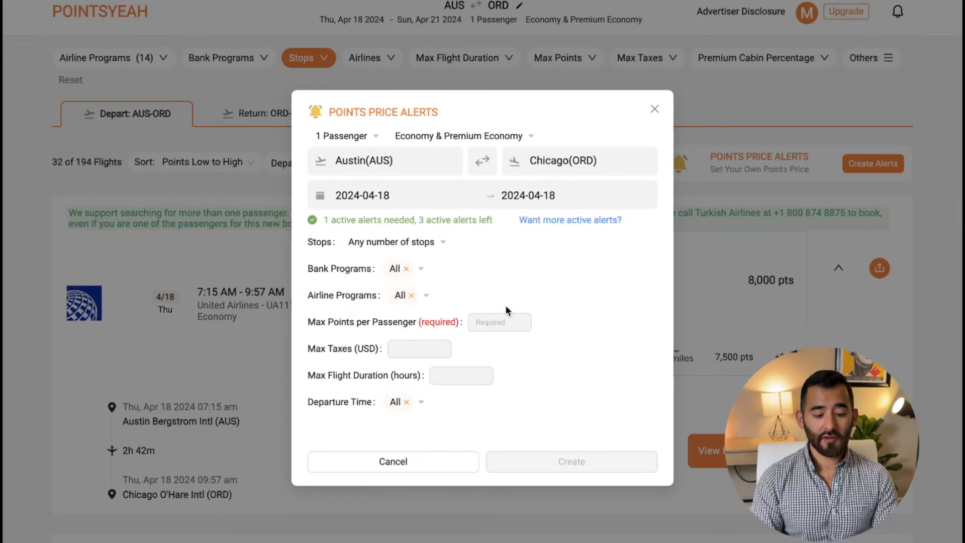
left_click(507, 322)
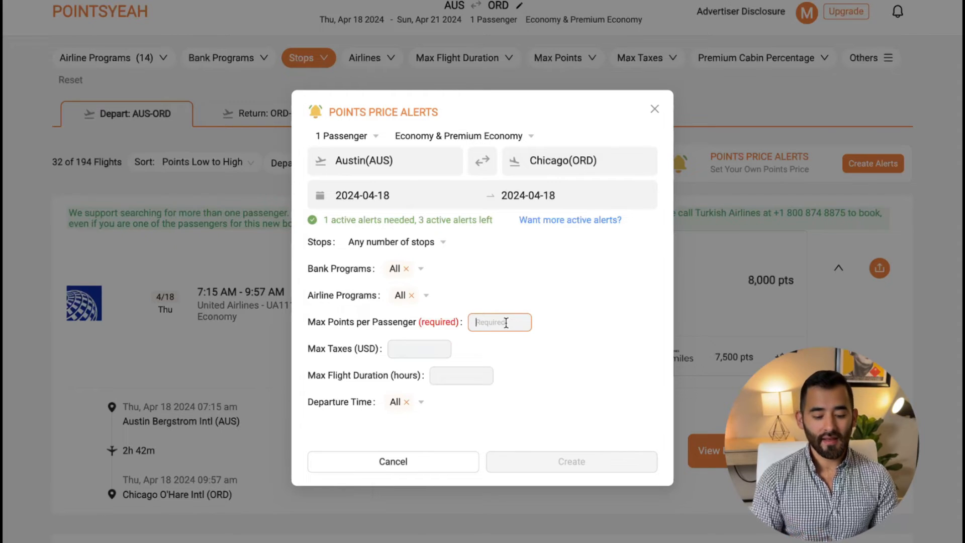
type("15000")
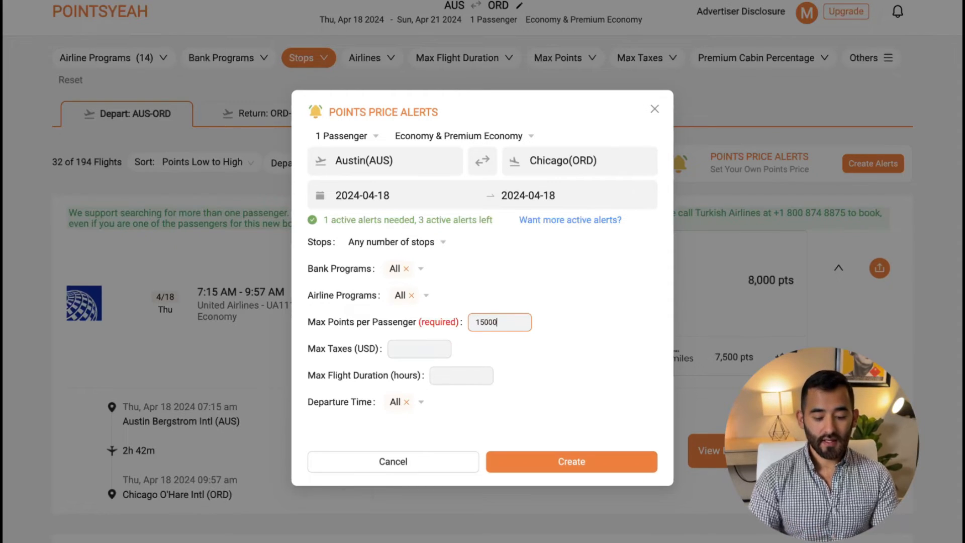